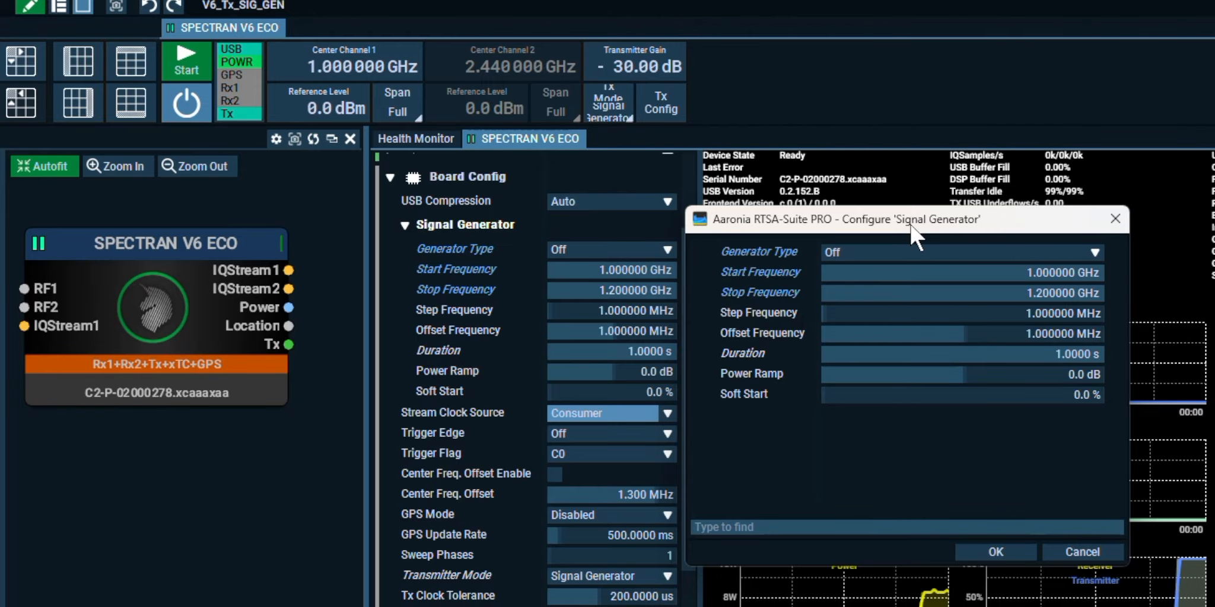
- Close the separate signal generator configuration window and set the board's Generator Type to Relative Tone
left_click(1116, 219)
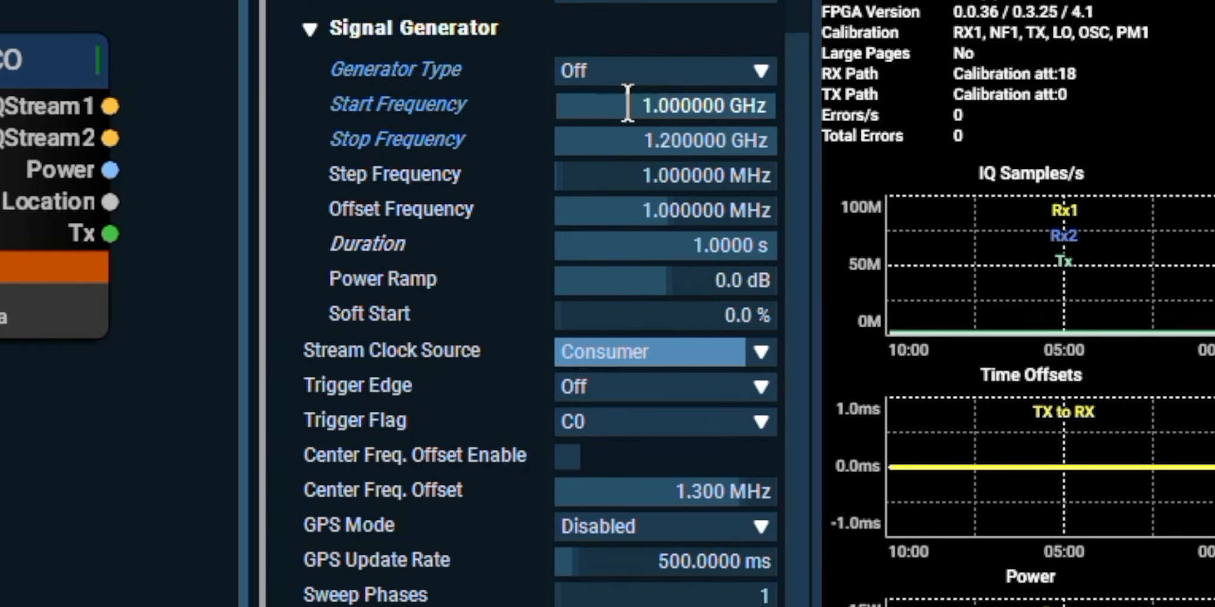
left_click(630, 72)
scroll(706, 133, "up", 2)
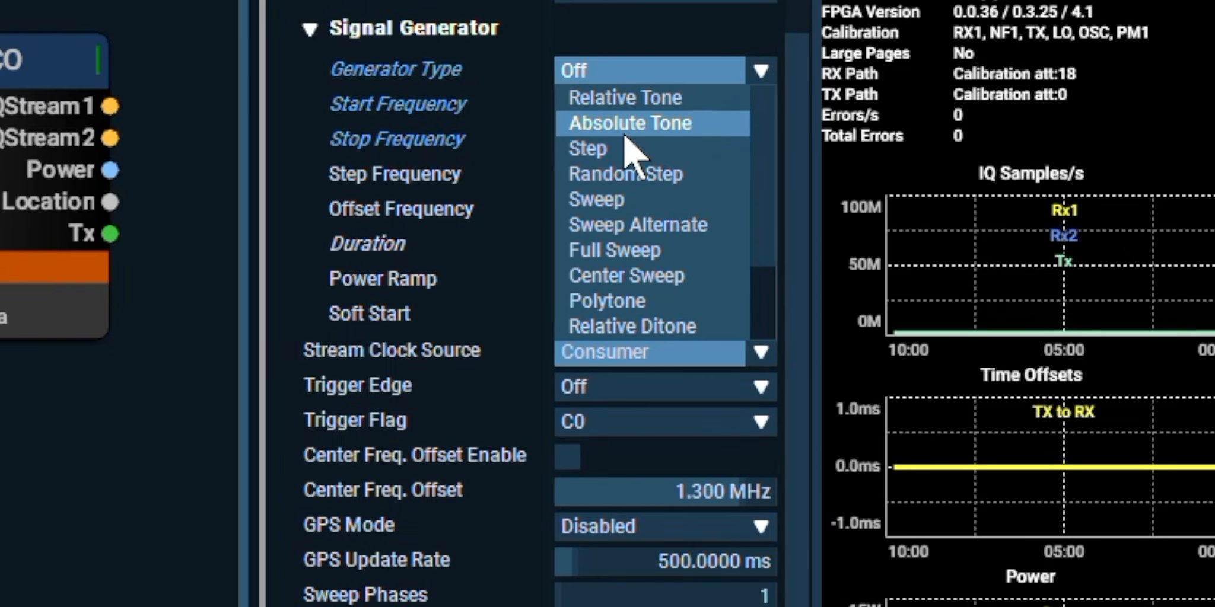
left_click(607, 97)
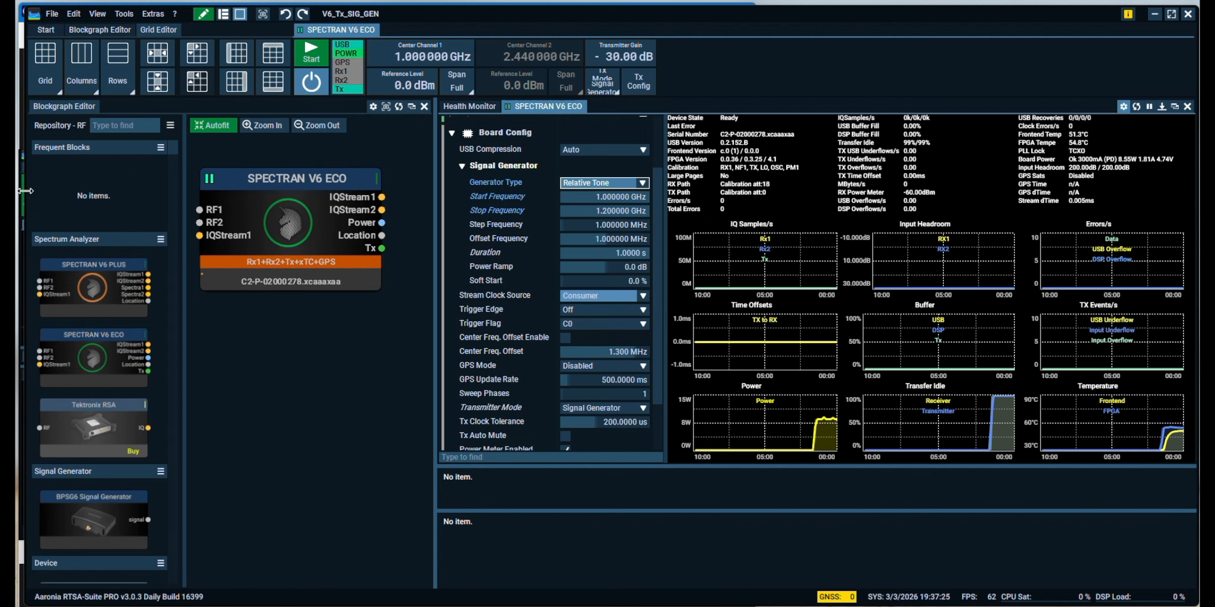
- Narrow the V6_Tx_SIG_GEN window so that the TeamViewer session with the spectrum and waterfall views is uncovered beside it
mouse_move(25, 191)
left_mouse_down()
mouse_move(802, 220)
mouse_move(624, 211)
mouse_move(635, 212)
left_mouse_up()
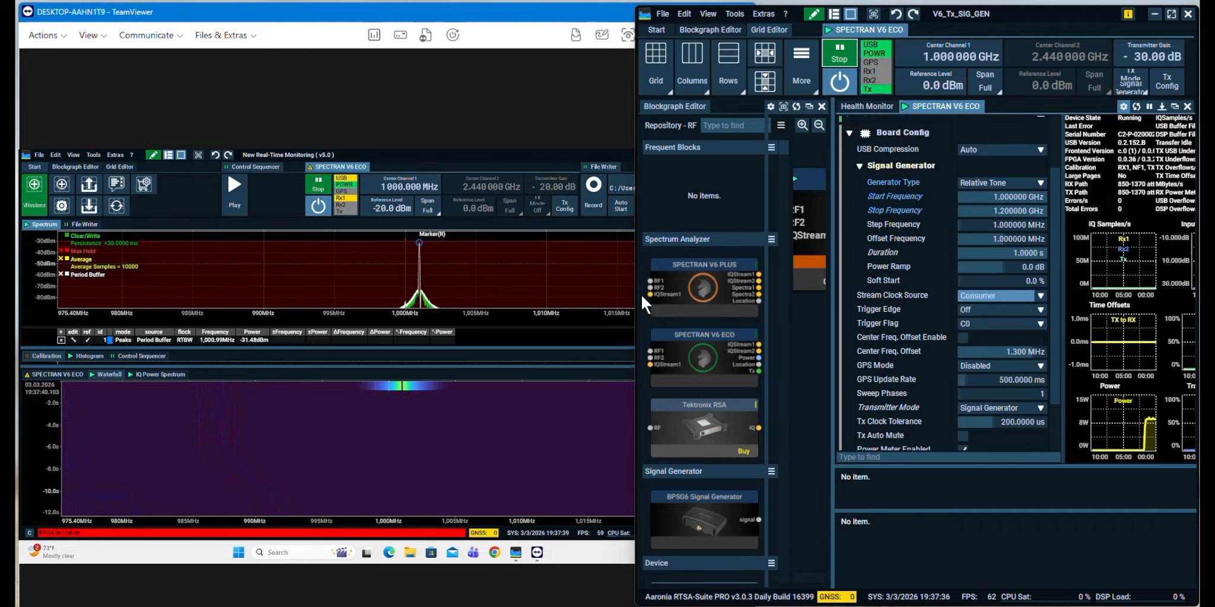
left_click_drag(634, 292, 755, 289)
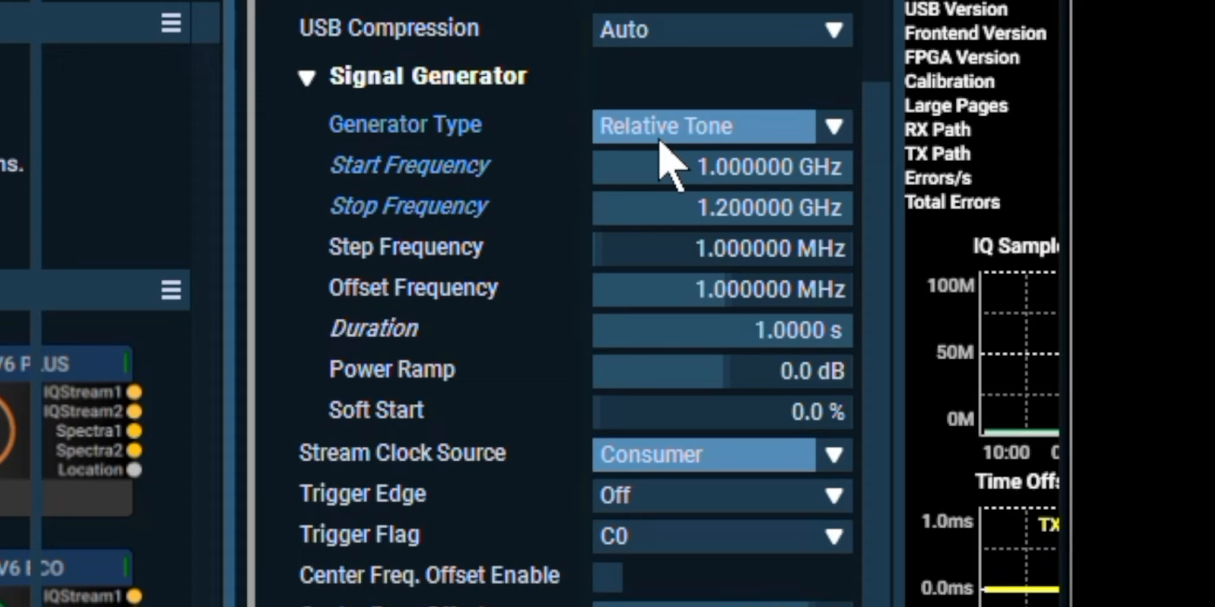
- Set the Generator Type to Absolute Tone to view its signal on the remote spectrum, and switch it to Step
left_click(670, 125)
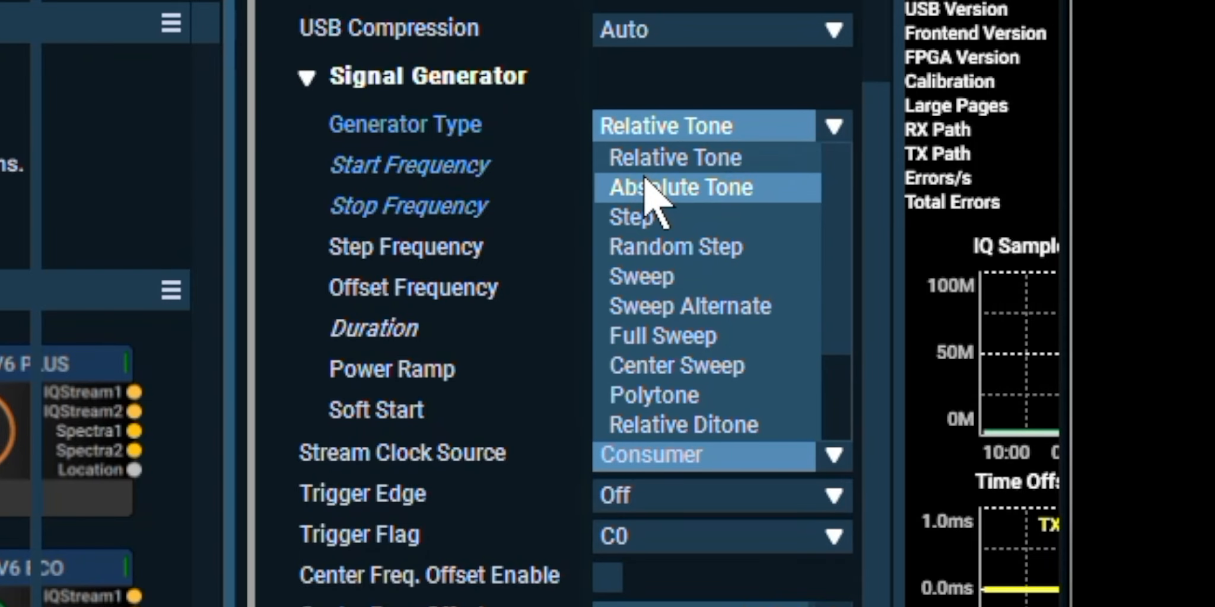
left_click(656, 186)
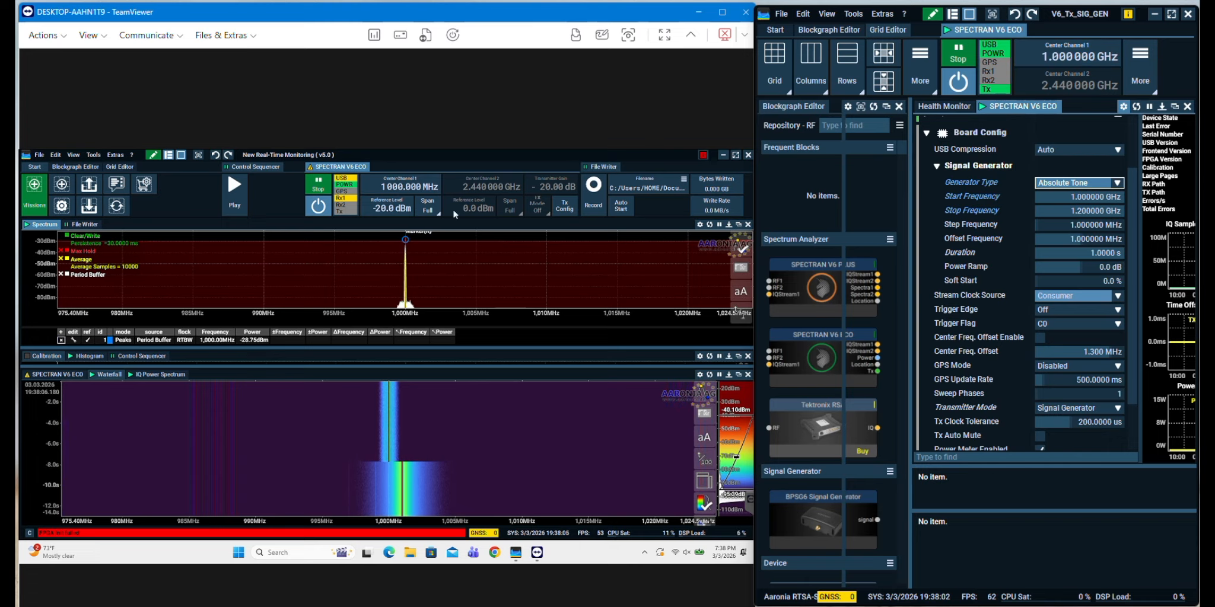
left_click(1061, 182)
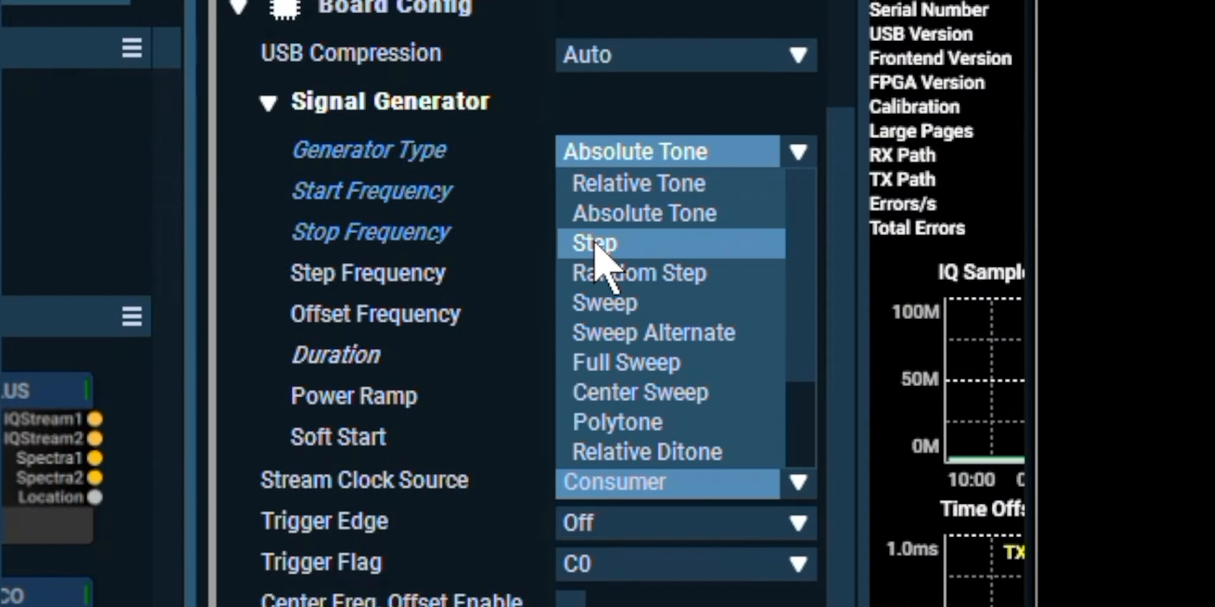
left_click(1048, 213)
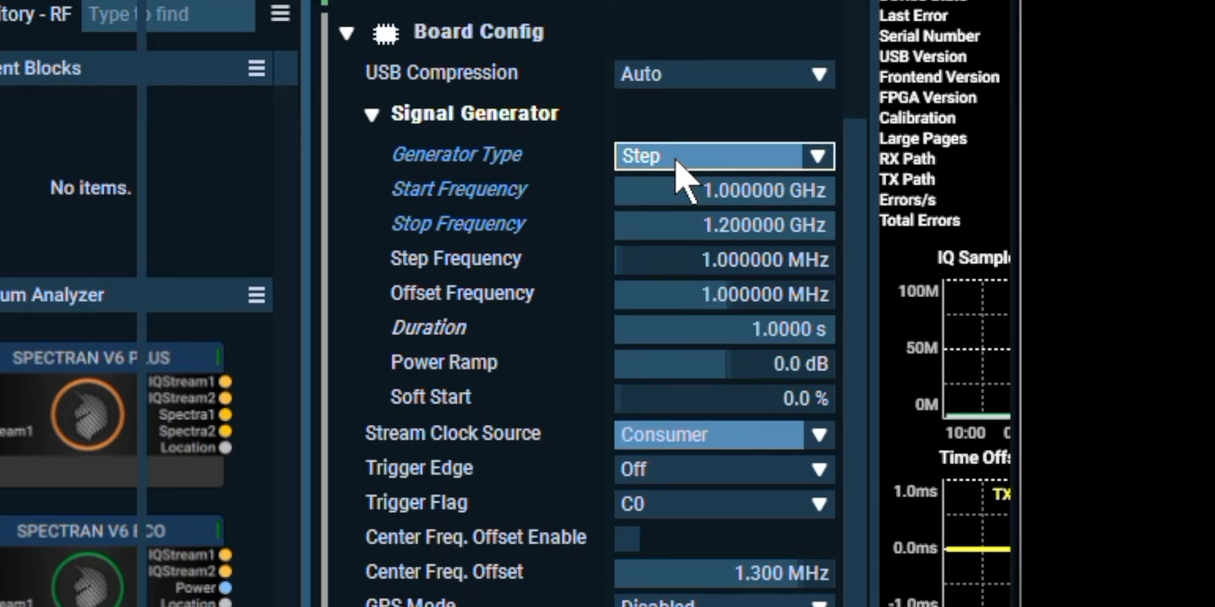
- Set the Generator Type to Random Step to view its pattern, and switch it to Sweep
left_click(676, 165)
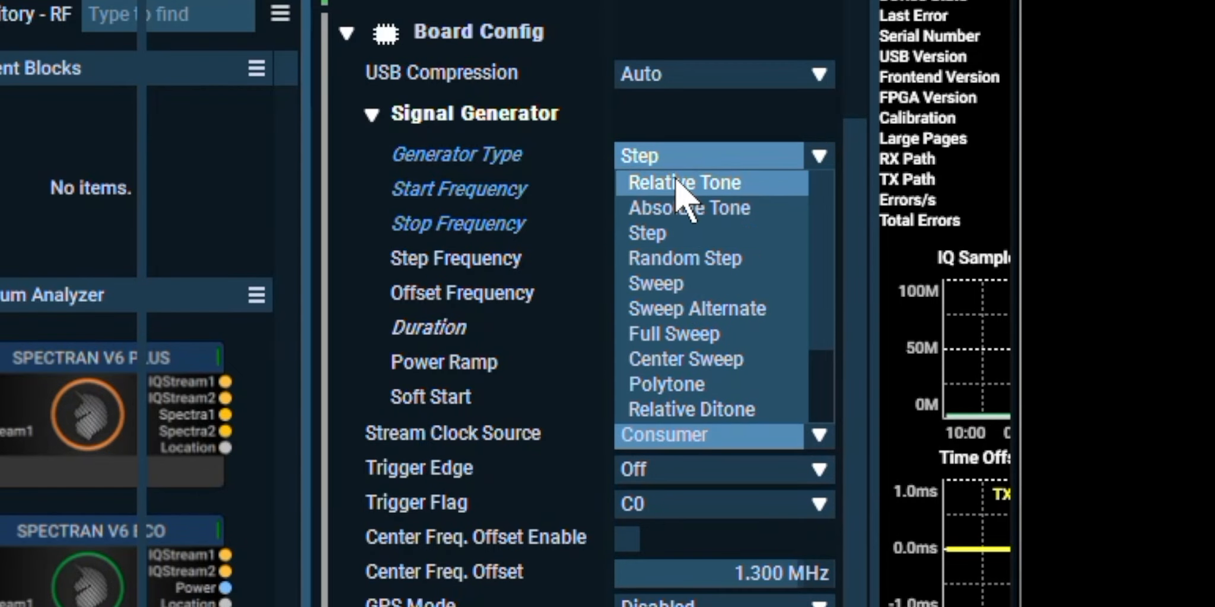
left_click(649, 259)
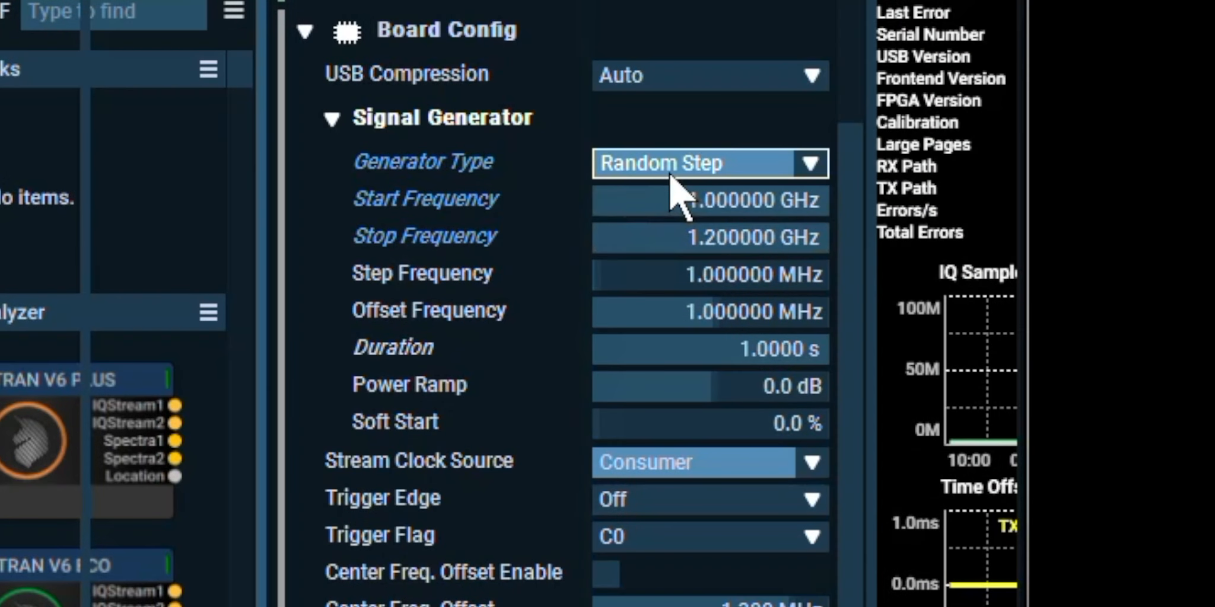
left_click(1065, 184)
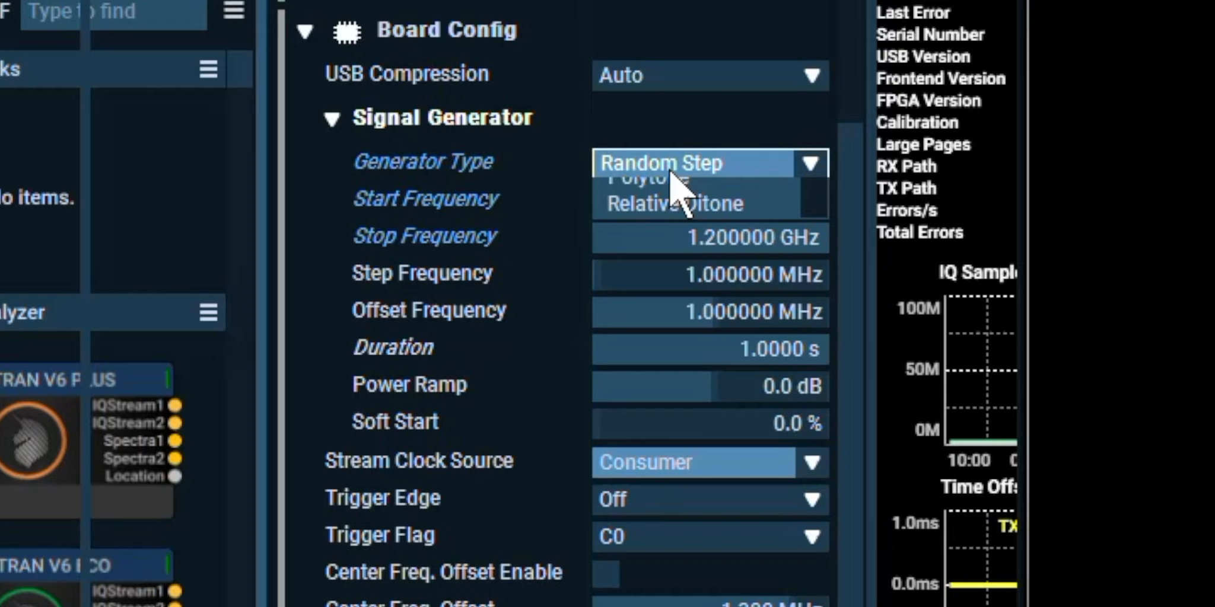
left_click(640, 301)
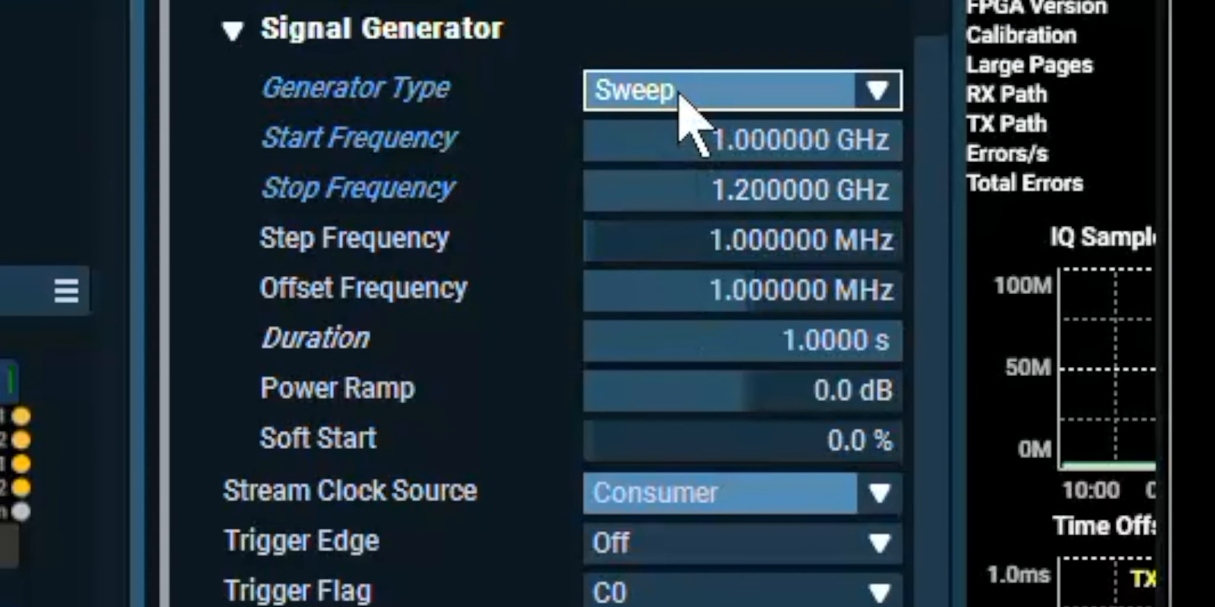
- Set the Generator Type to Sweep Alternate to view its pattern, and switch it to Full Sweep
left_click(1062, 183)
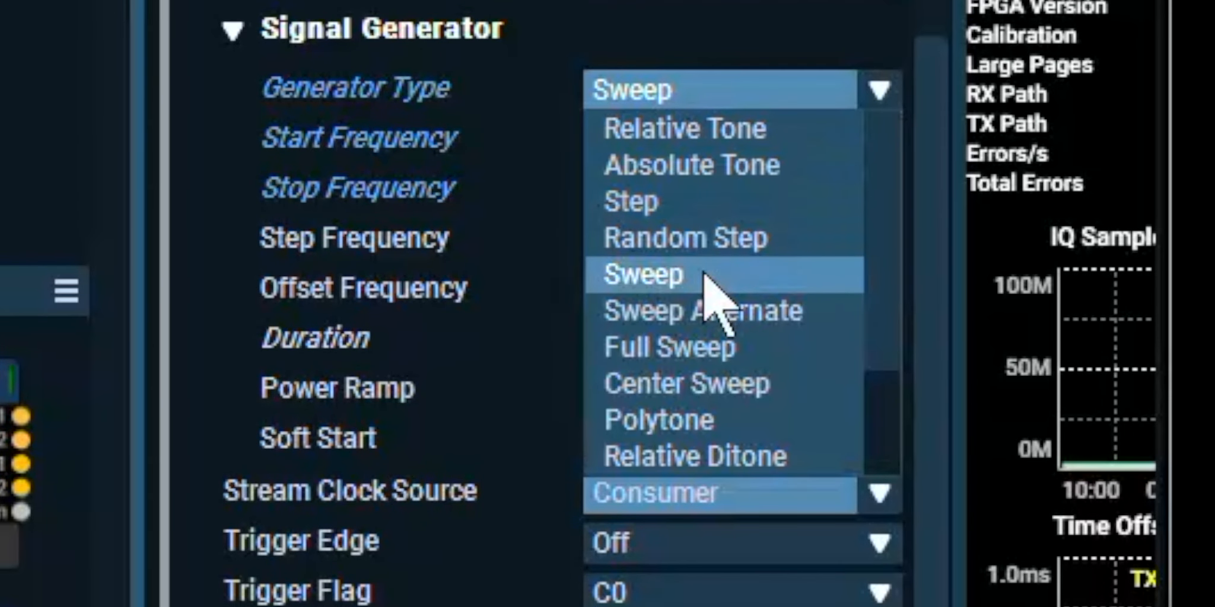
left_click(665, 311)
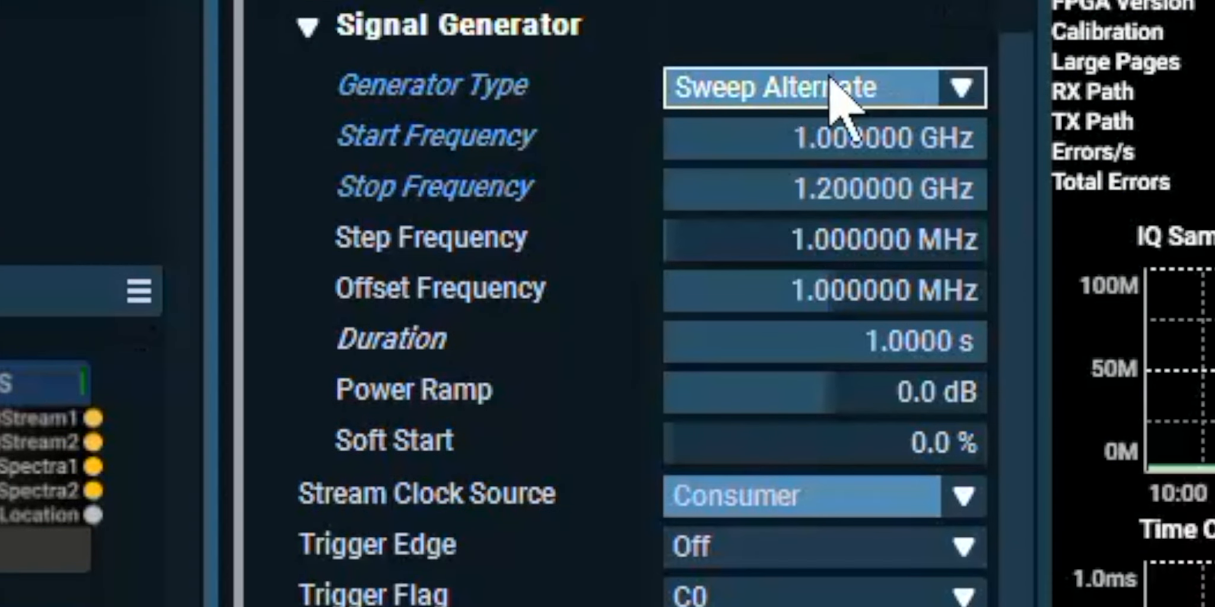
left_click(843, 92)
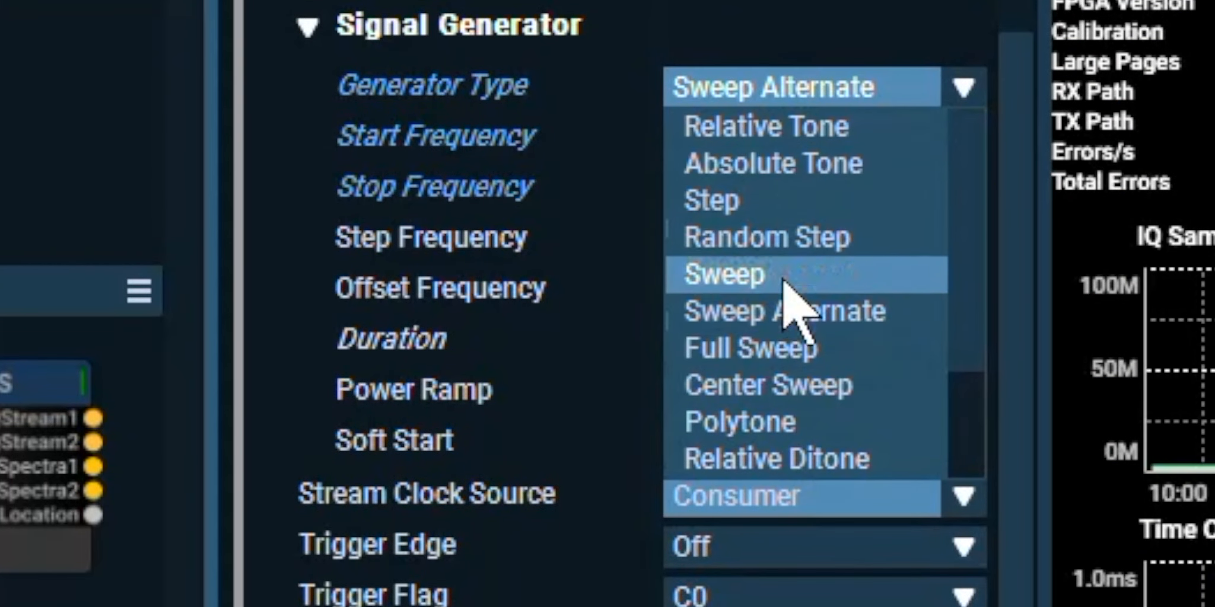
left_click(740, 348)
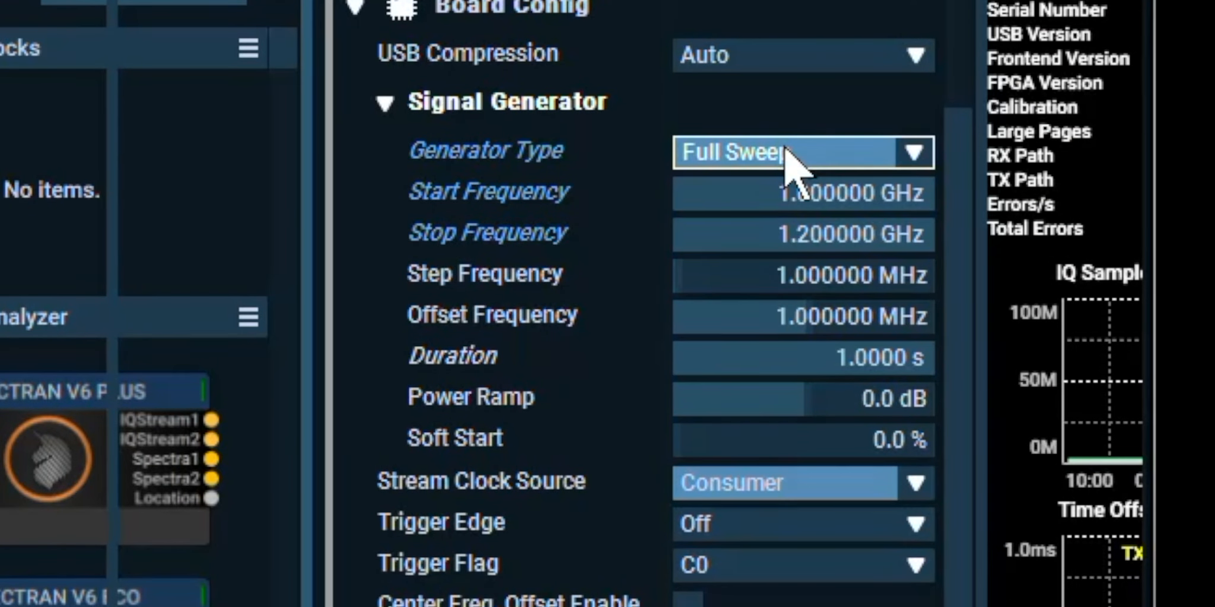
- Set the Generator Type to Center Sweep to view its pattern, and switch it to Polytone
left_click(785, 150)
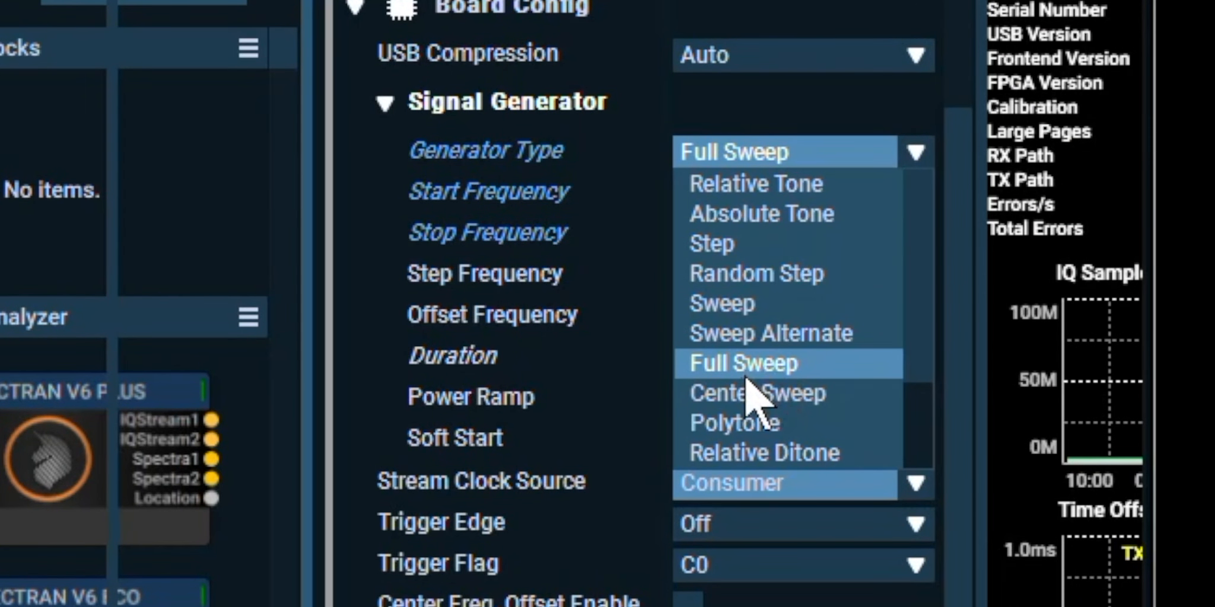
left_click(738, 396)
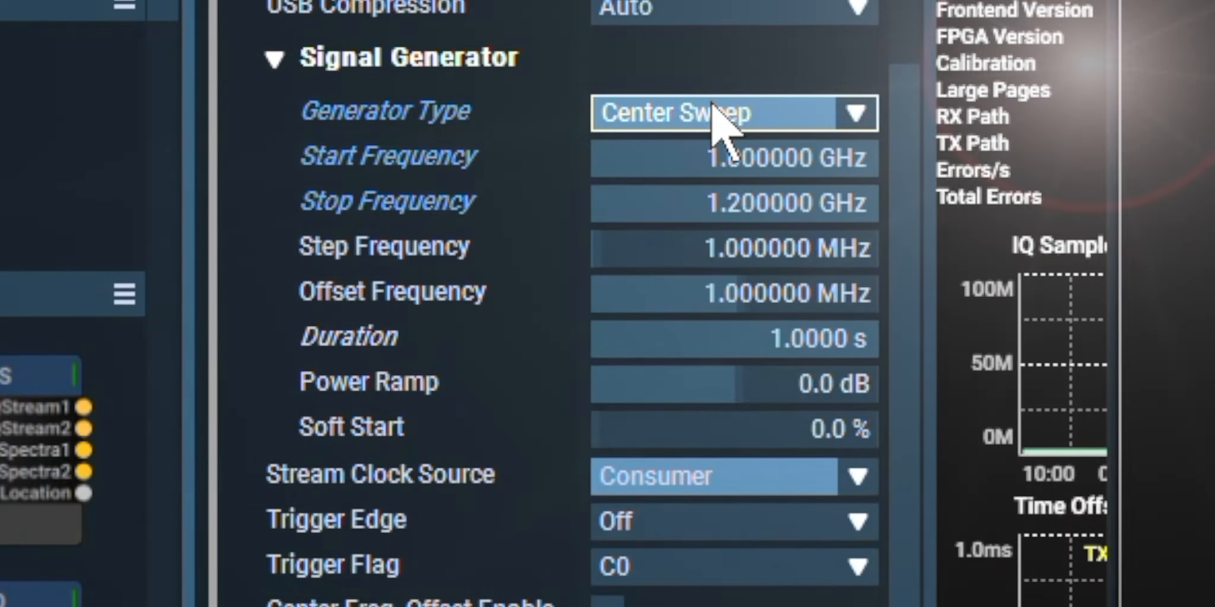
left_click(1075, 183)
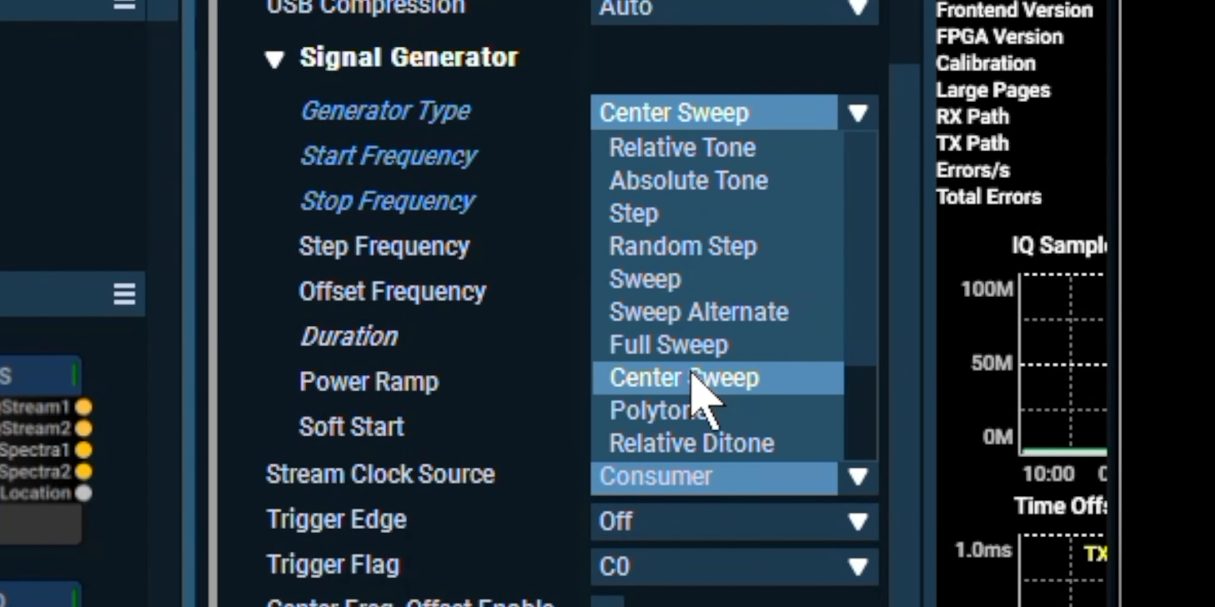
scroll(703, 359, "down", 1)
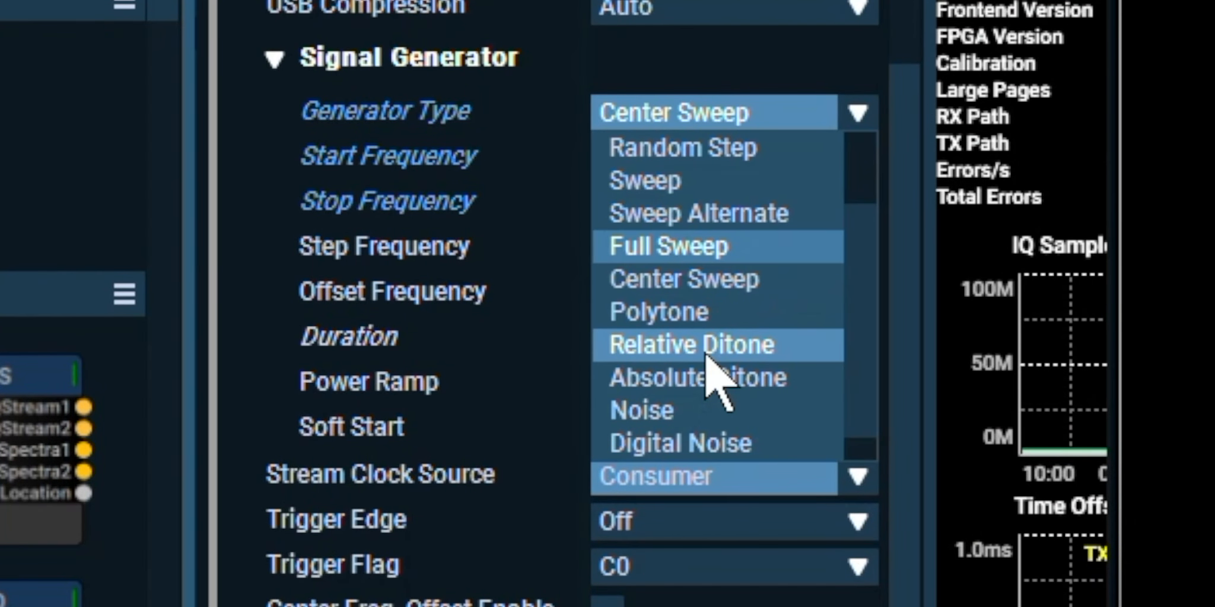
left_click(665, 309)
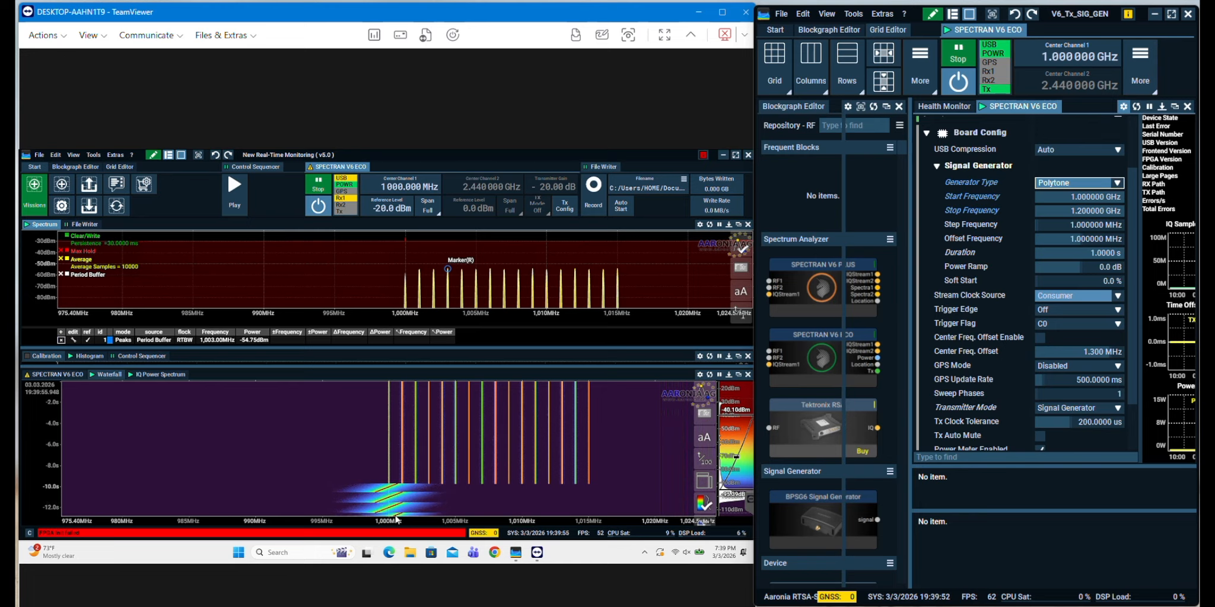
- Return the Generator Type to Center Sweep for comparison on the waterfall, and switch back to Polytone
left_click(1053, 183)
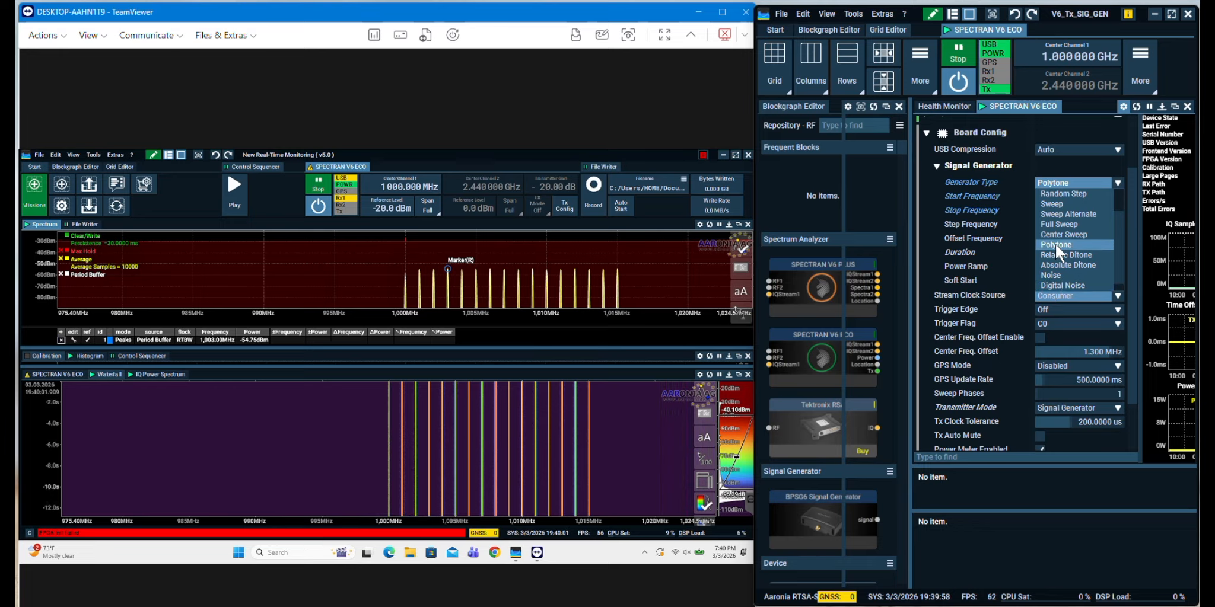
left_click(1056, 236)
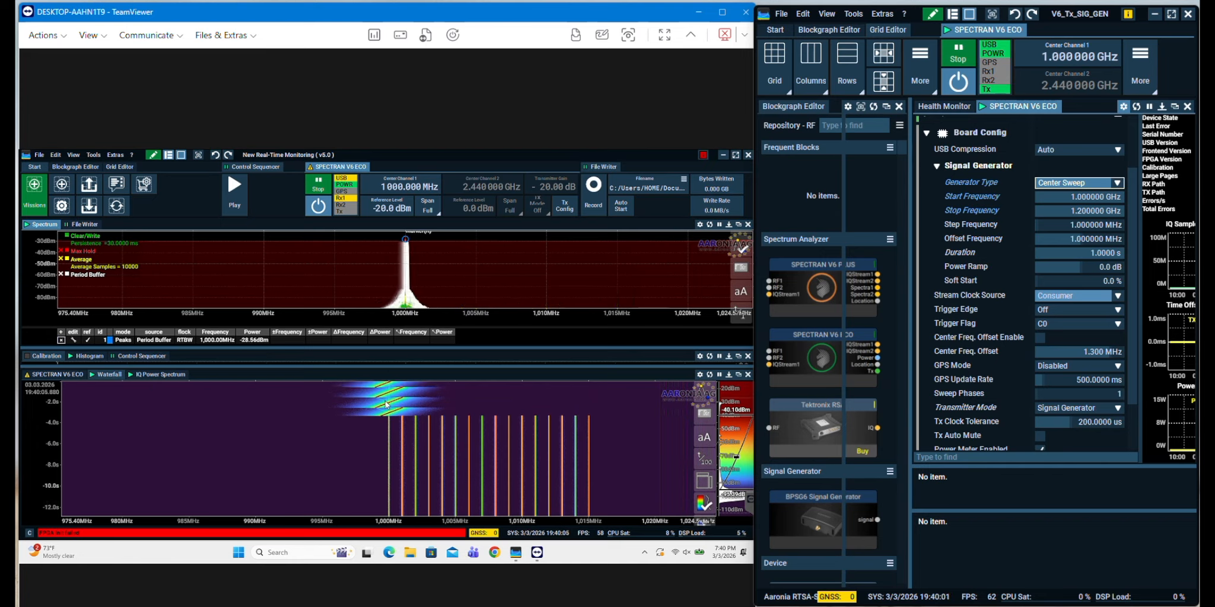
left_click(1055, 180)
left_click(1055, 243)
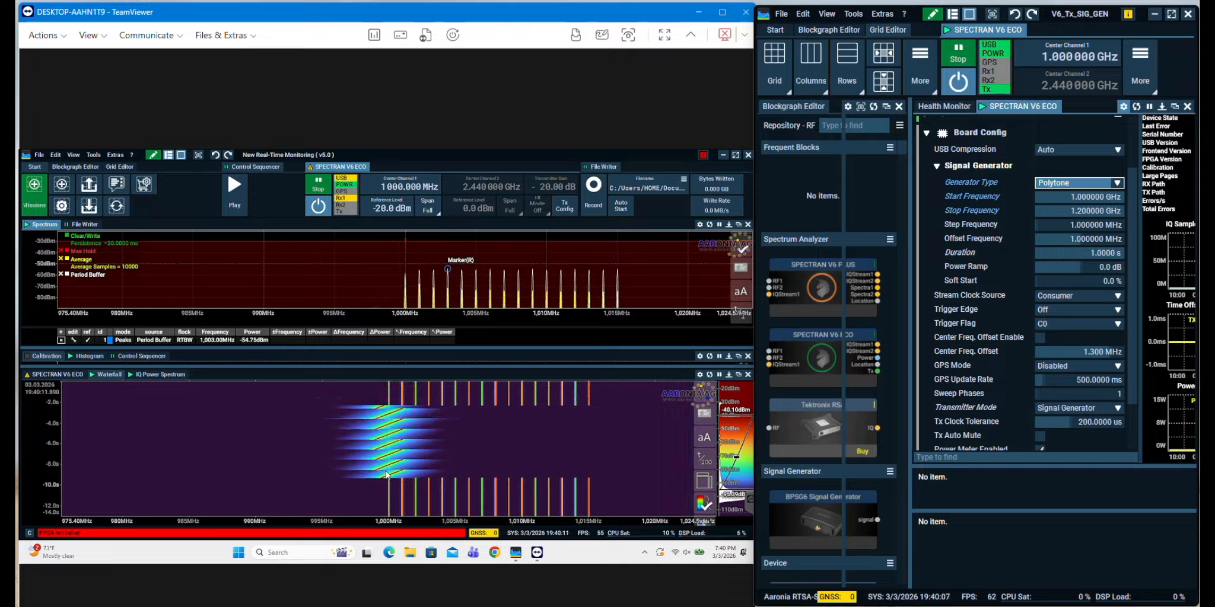
- Set the Generator Type to Relative Ditone to view its two tones, and switch it to Noise
left_click(1054, 182)
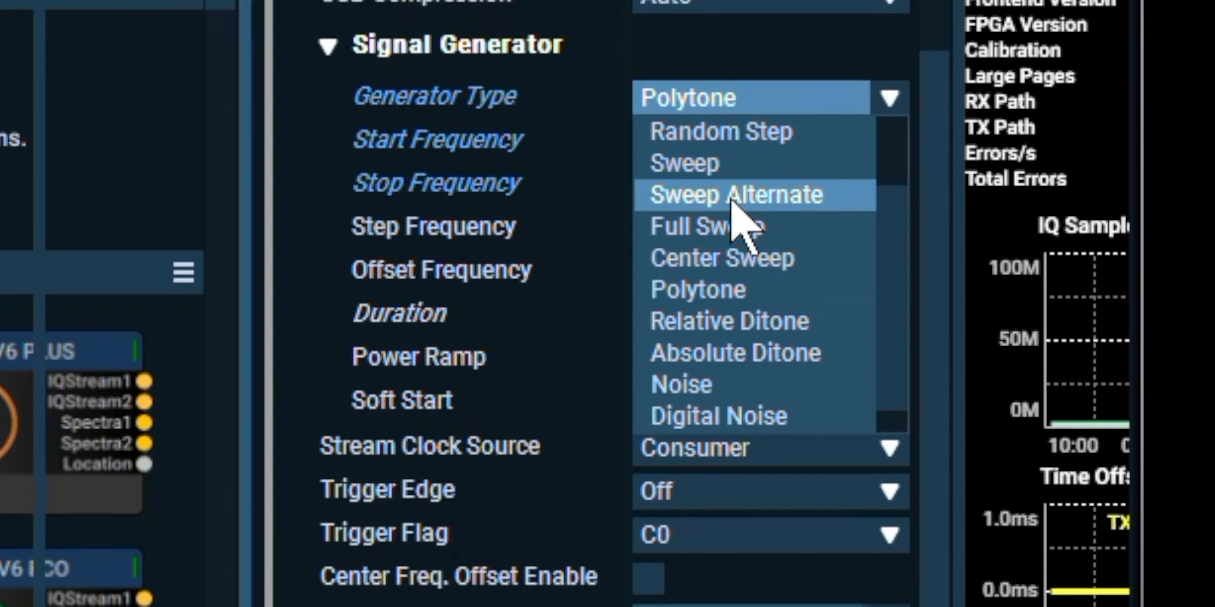
left_click(695, 323)
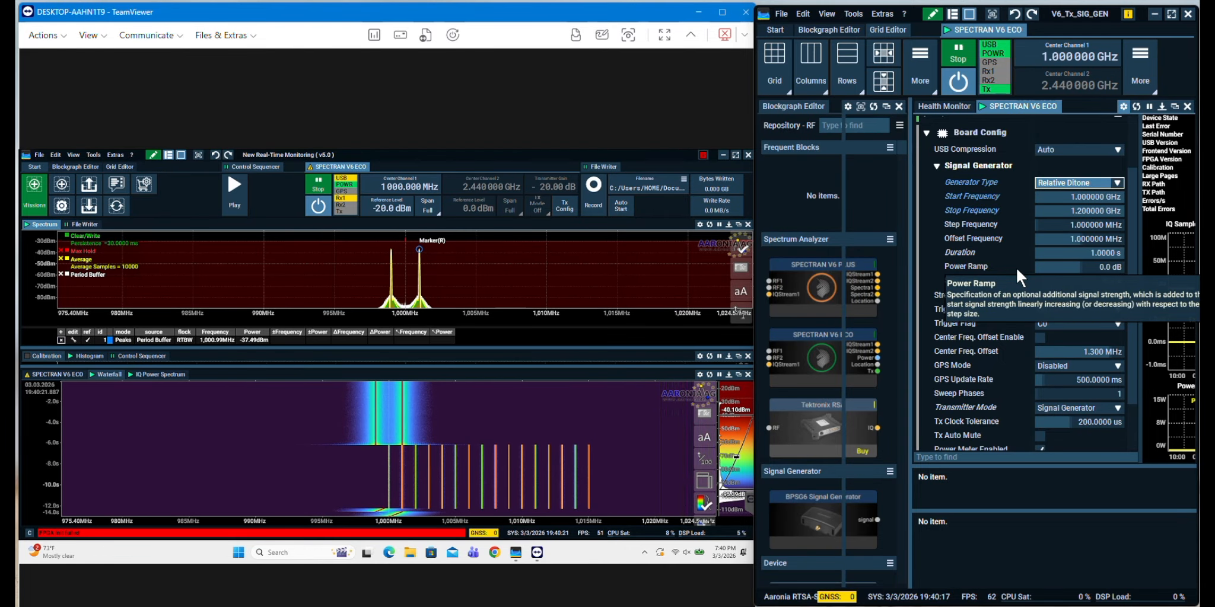
left_click(1053, 181)
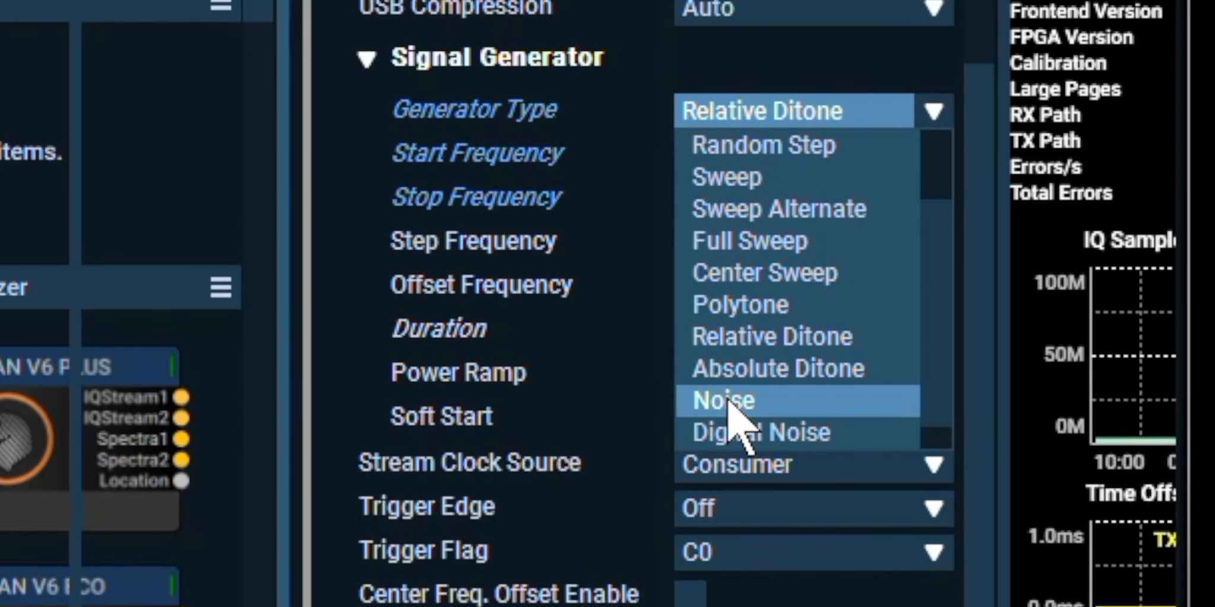
left_click(727, 403)
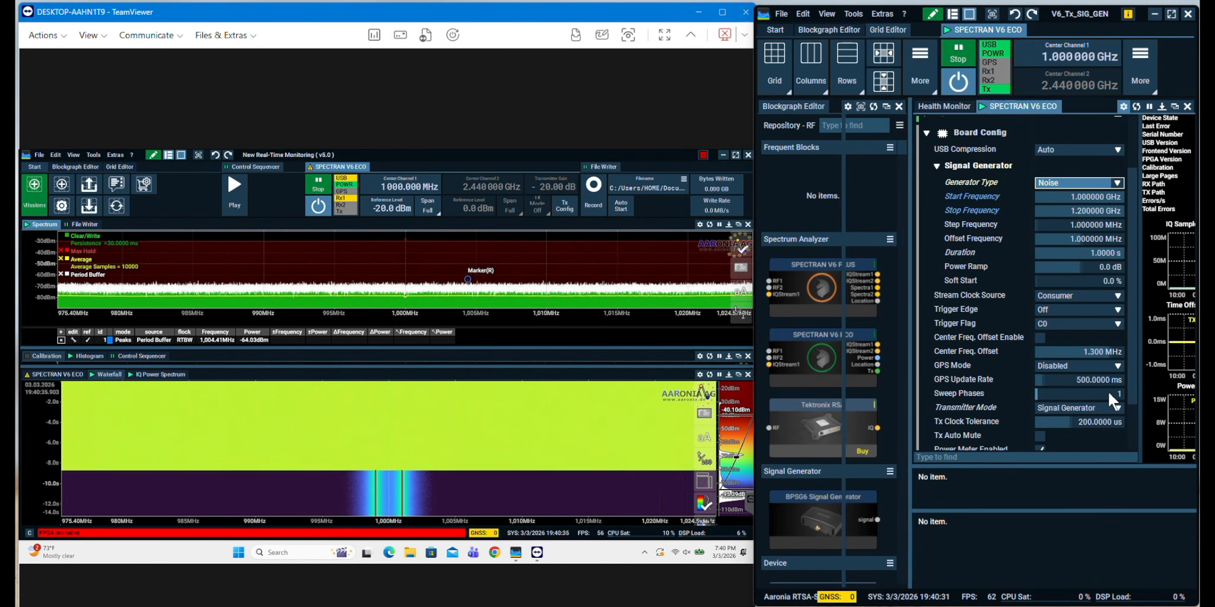
- Set the Generator Type to Digital Noise to view its output on the remote spectrum and waterfall
left_click(1068, 184)
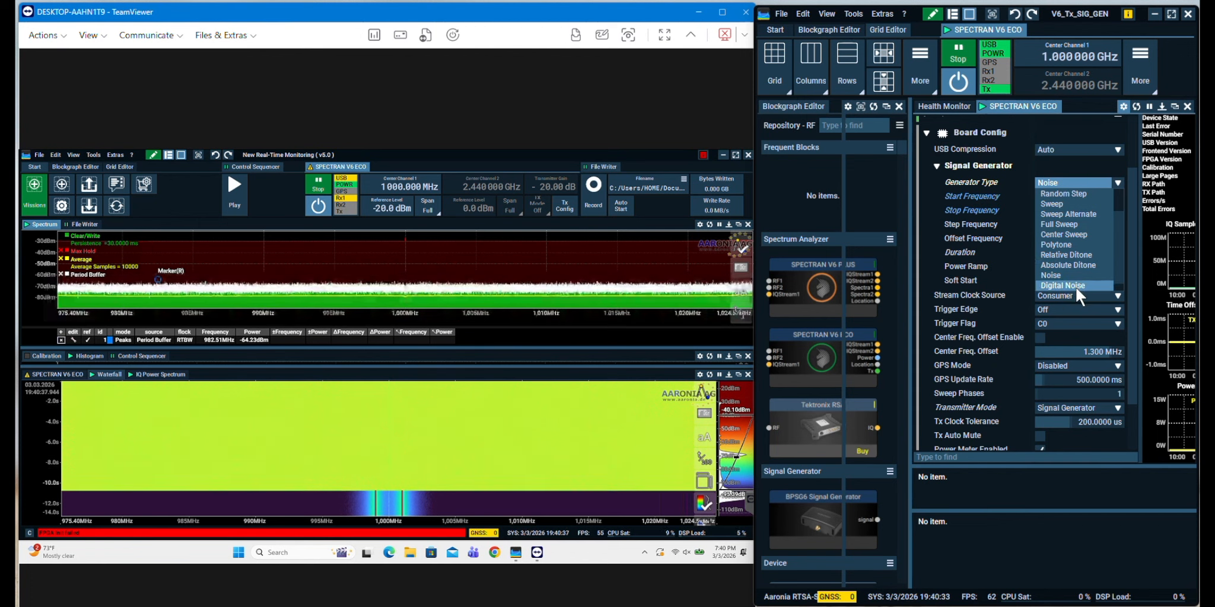
left_click(1047, 274)
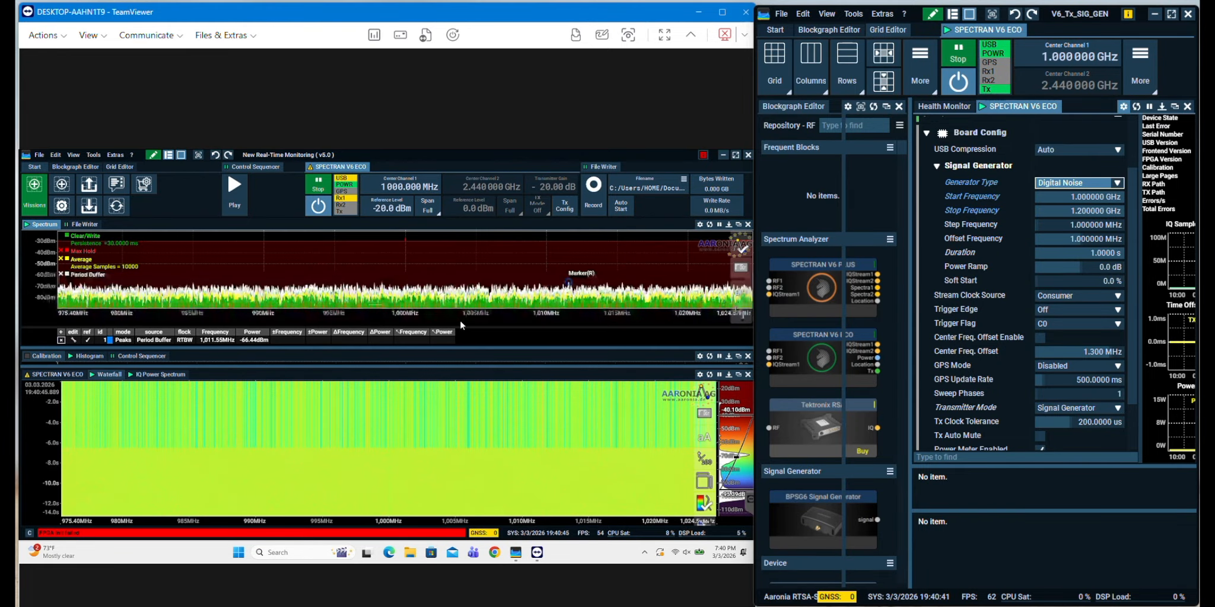
left_click(1070, 180)
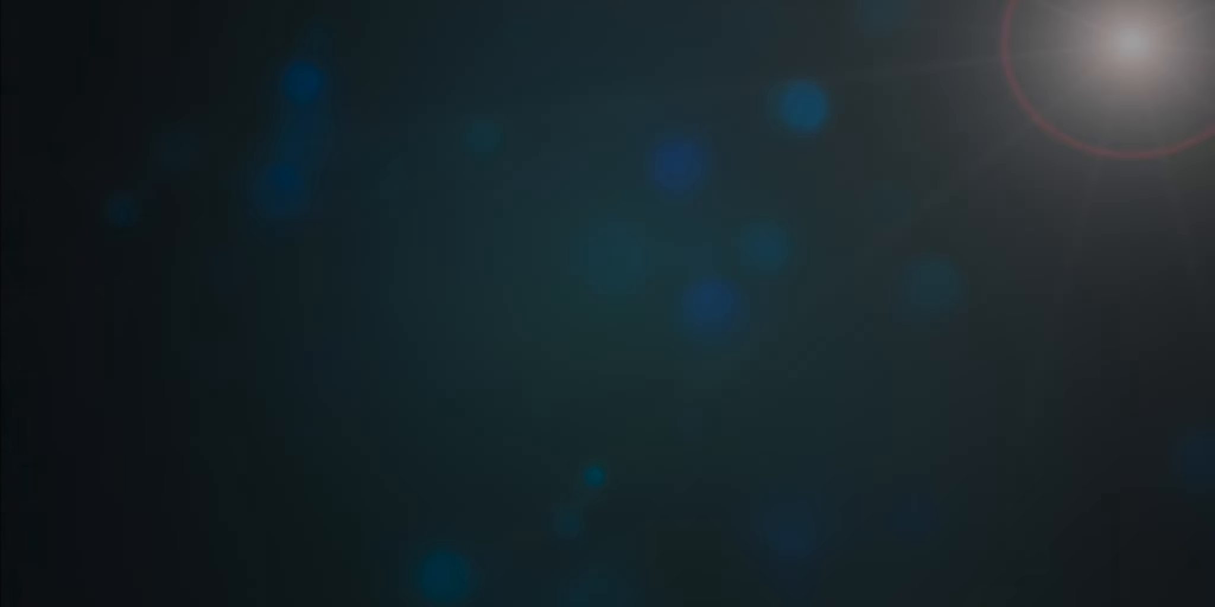